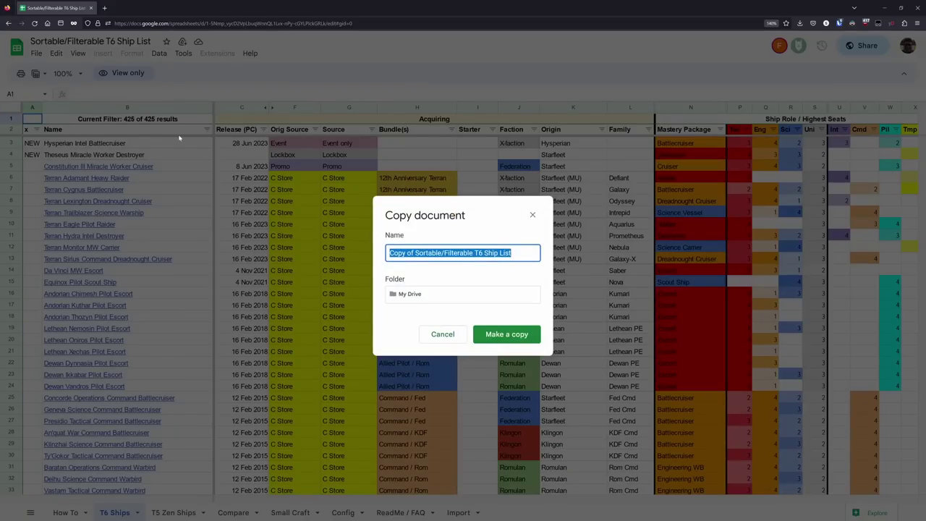
# Step: Make a copy of the Sortable/Filterable T6 Ship List in My Drive under the suggested name
pyautogui.click(498, 336)
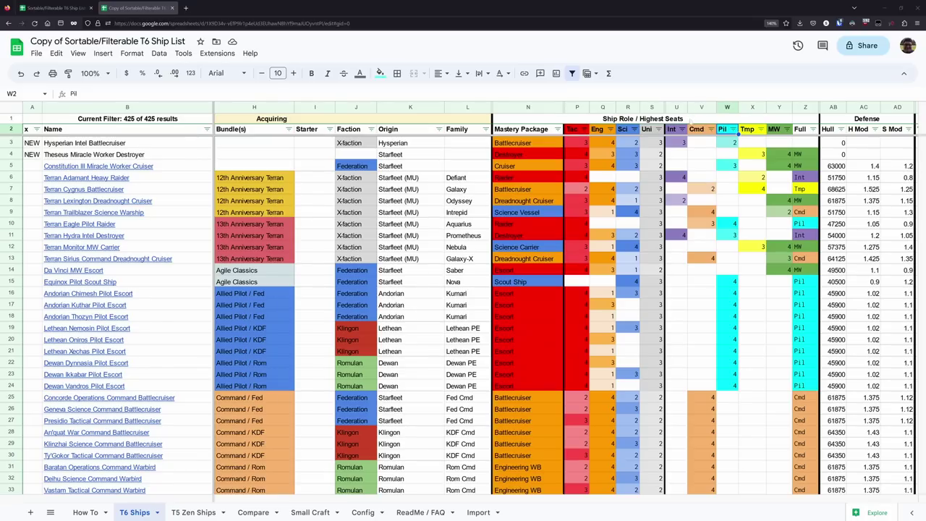
# Step: Filter the T6 Ships sheet to exclude blank values in both the Int and Pil columns
pyautogui.click(682, 128)
pyautogui.click(566, 295)
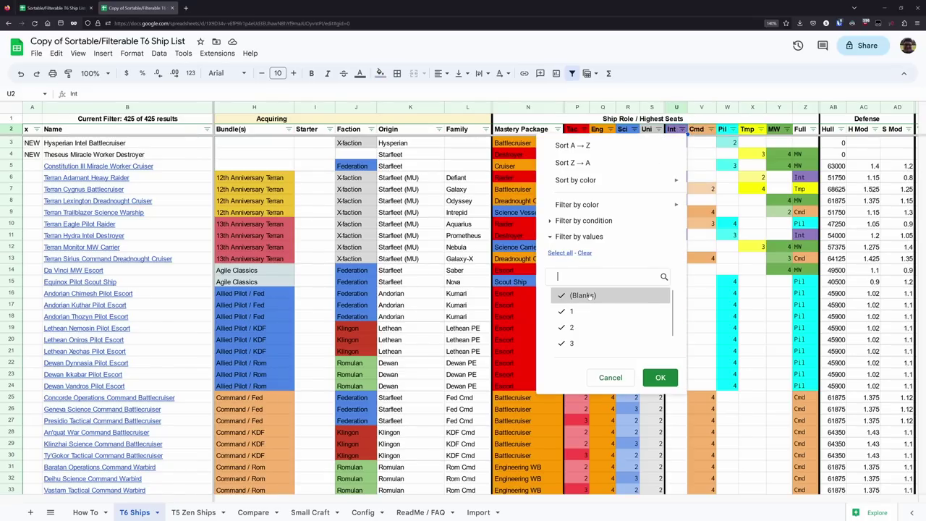
pyautogui.click(659, 377)
pyautogui.click(732, 129)
pyautogui.click(636, 295)
pyautogui.click(707, 377)
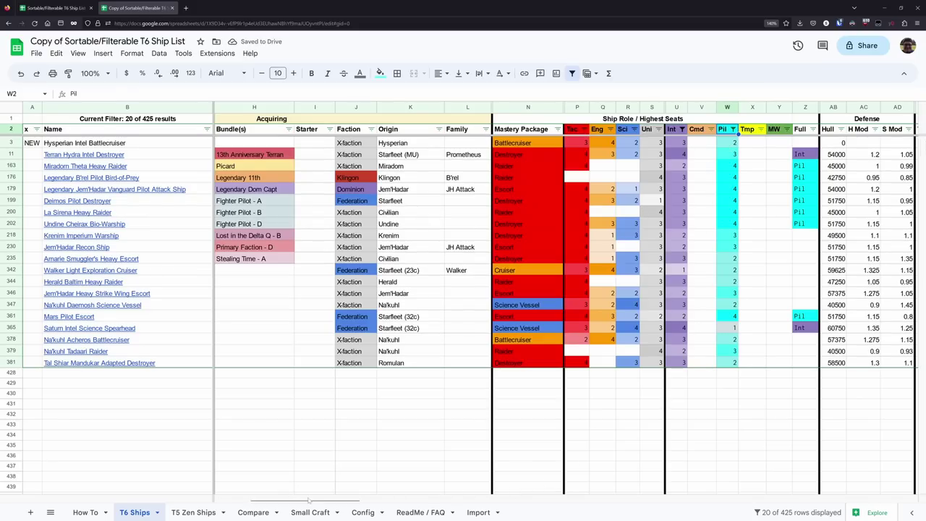
# Step: Filter the Fore weapons column to keep only the value 5, excluding 3 and 4
pyautogui.moveTo(308, 499); pyautogui.dragTo(453, 499)
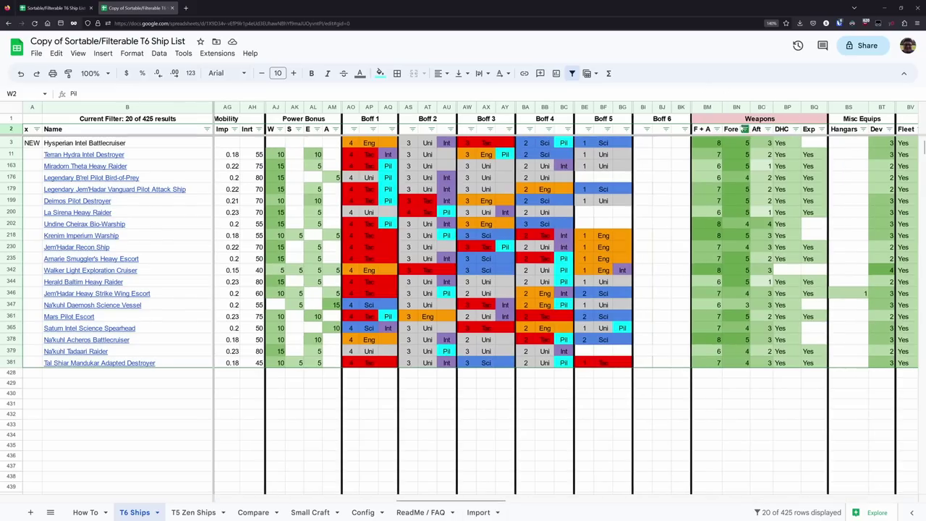
pyautogui.click(744, 129)
pyautogui.click(634, 295)
pyautogui.click(634, 311)
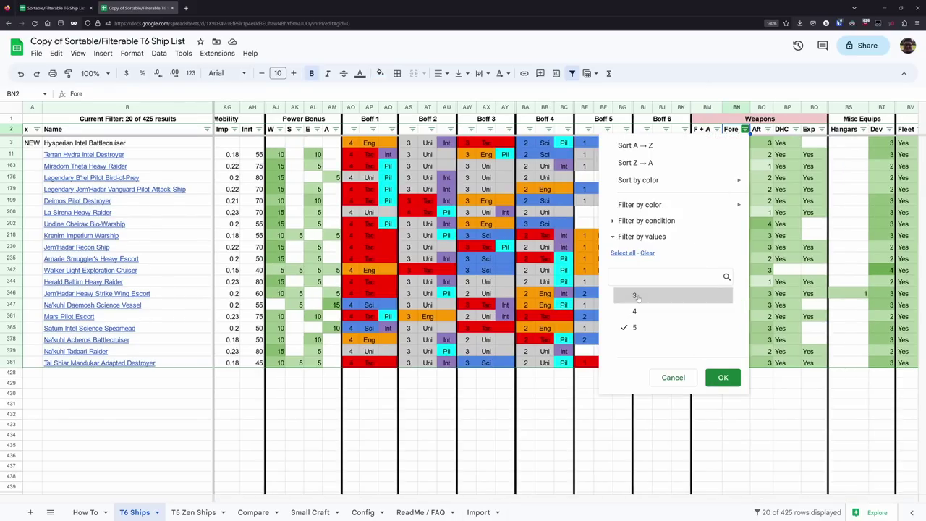
pyautogui.click(723, 377)
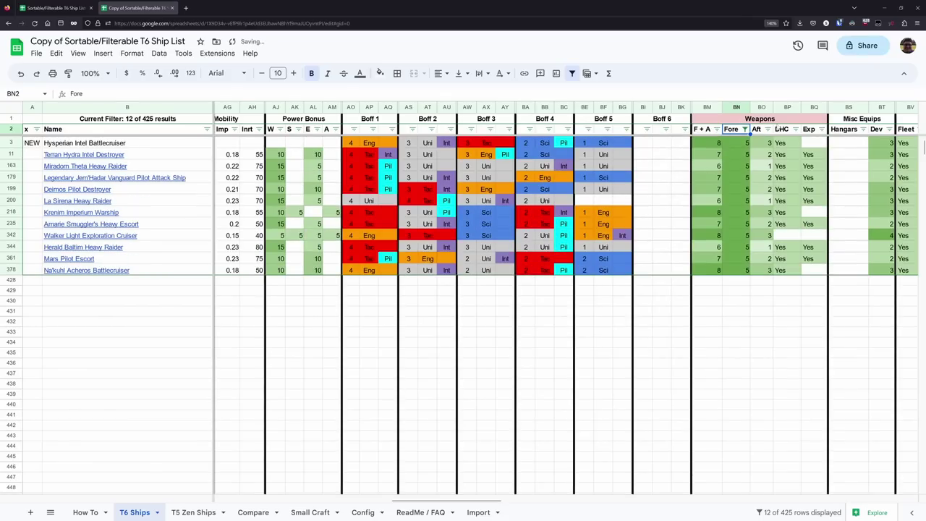
# Step: Filter out blanks in the DHC column and the value 1 in the Aft weapons column
pyautogui.click(794, 129)
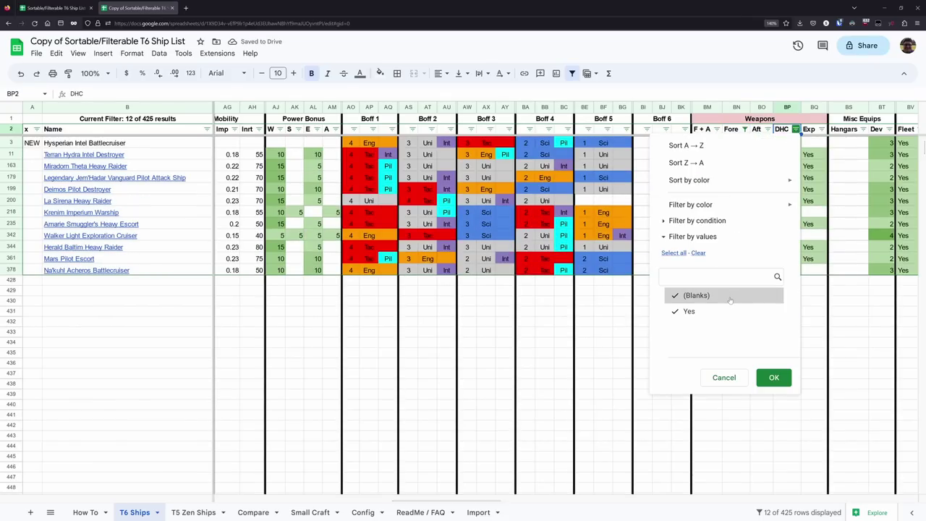
pyautogui.click(773, 378)
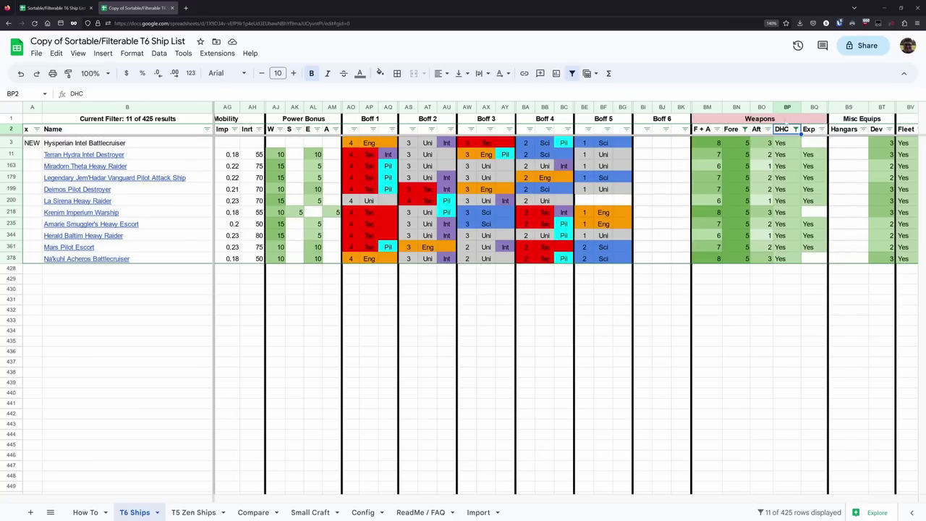
pyautogui.click(767, 129)
pyautogui.click(678, 295)
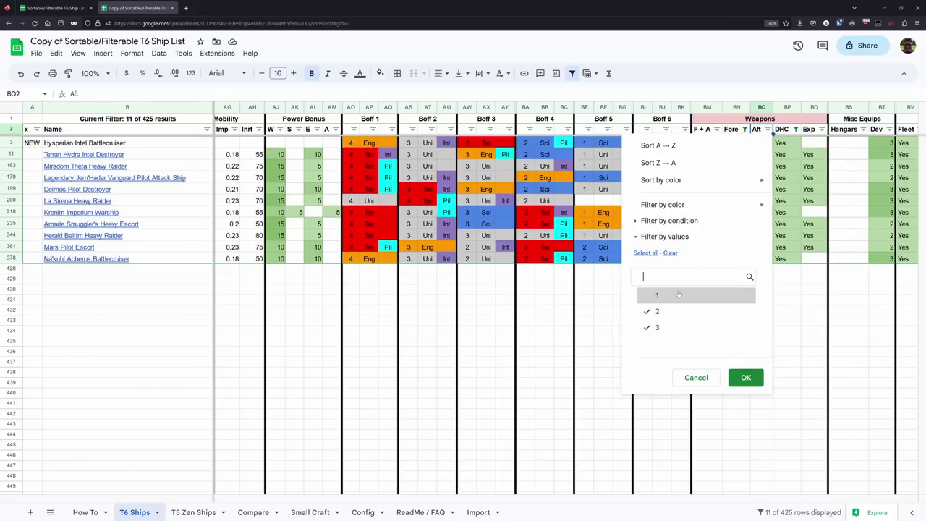
pyautogui.click(745, 377)
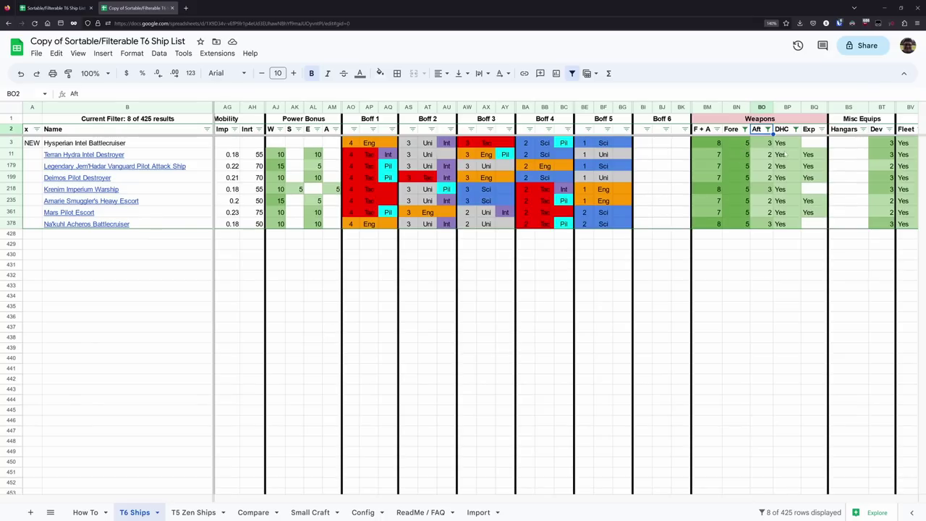
# Step: On the Compare sheet, replace the Inquiry Battlecruiser with the Terran Hydra Intel Destroyer
pyautogui.click(155, 156)
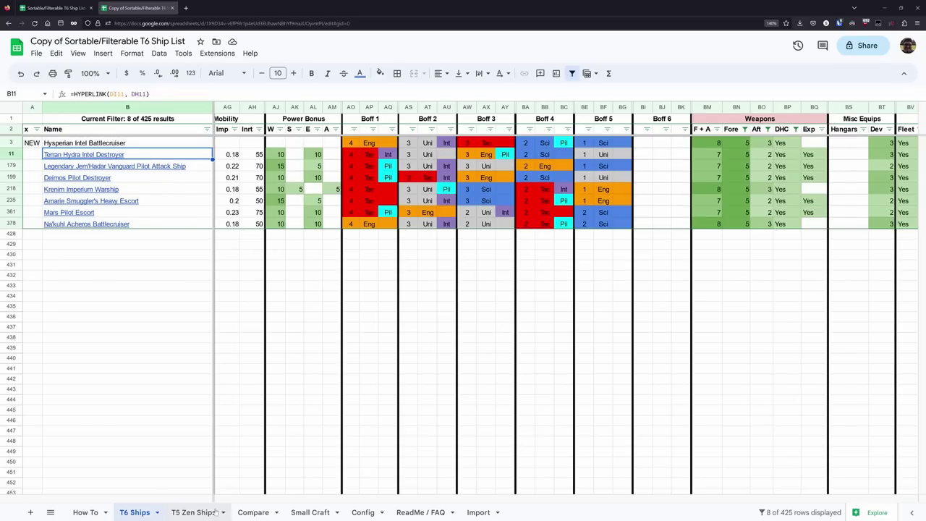
pyautogui.click(253, 512)
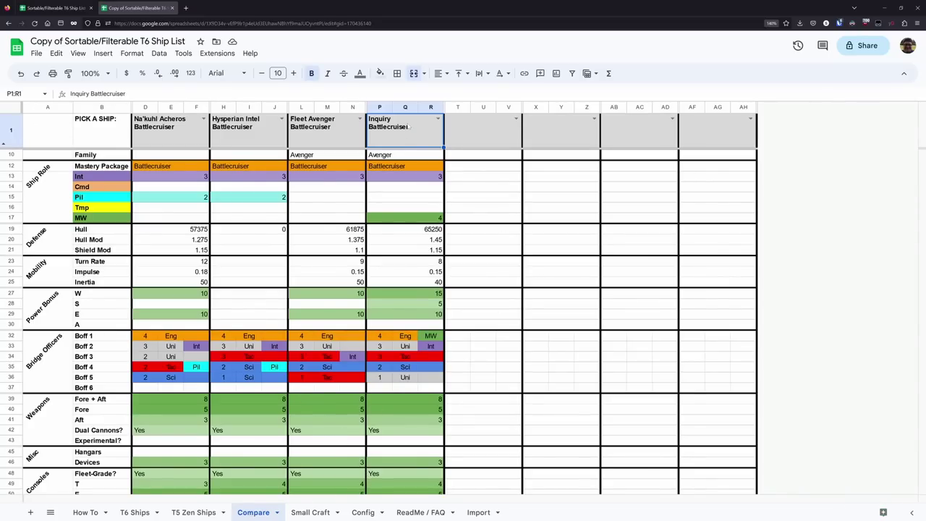
pyautogui.write('hydr')
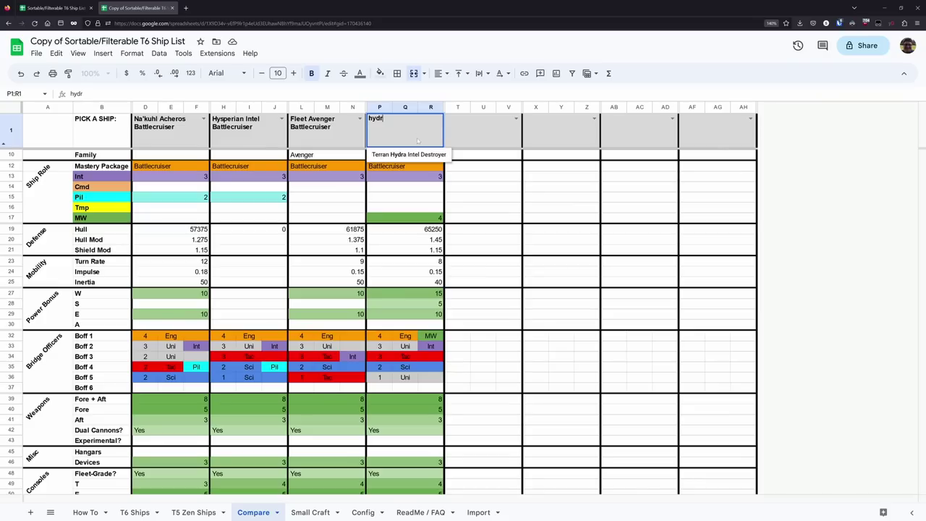
pyautogui.press('Tab')
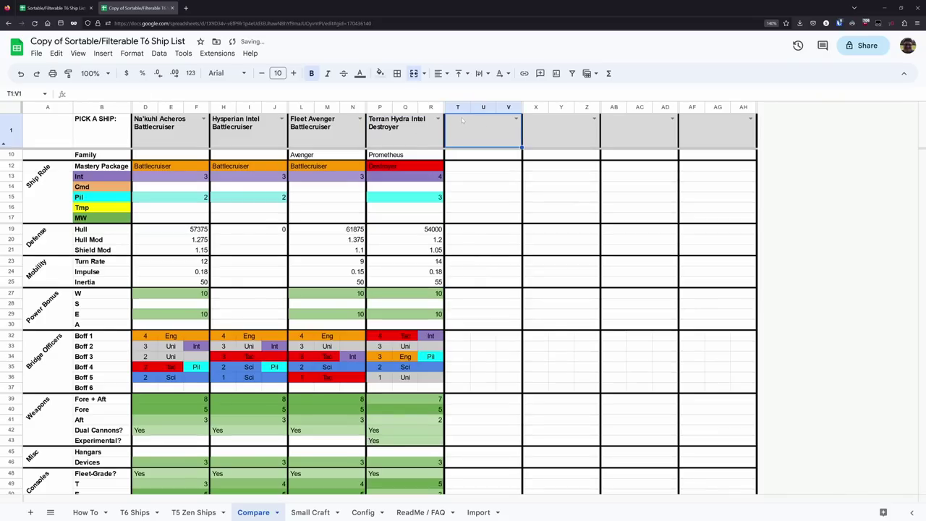
# Step: Choose the Fleet Soyuz Intel Heavy Frigate as the fifth ship in the comparison
pyautogui.write('bo')
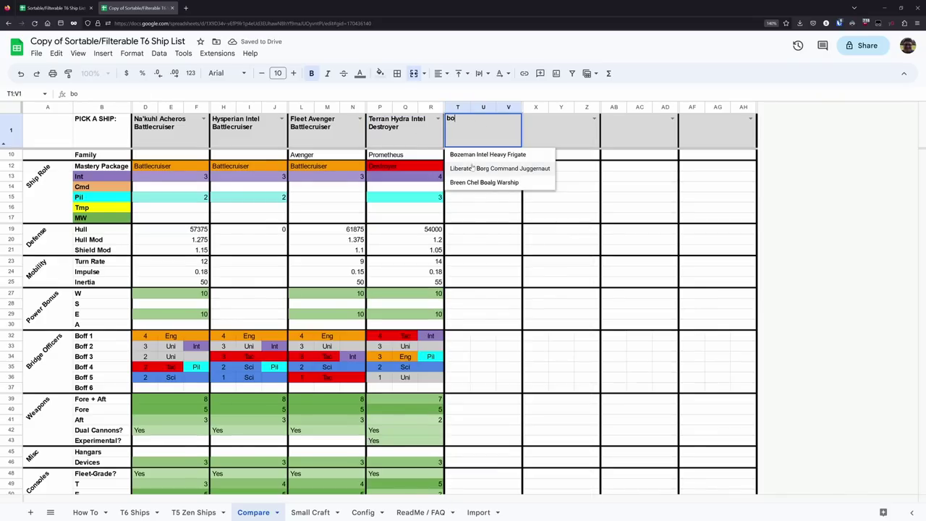
pyautogui.press('BackSpace')
pyautogui.press('BackSpace')
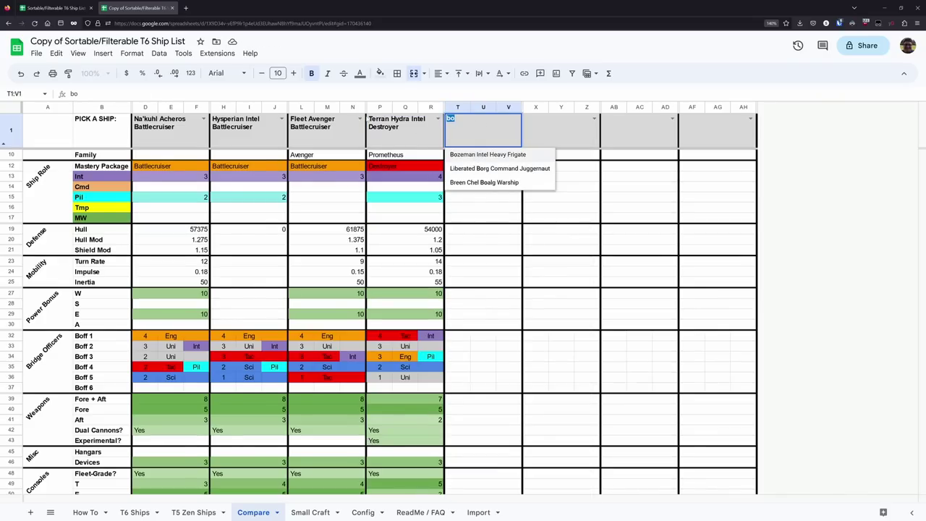
pyautogui.write('fleet s')
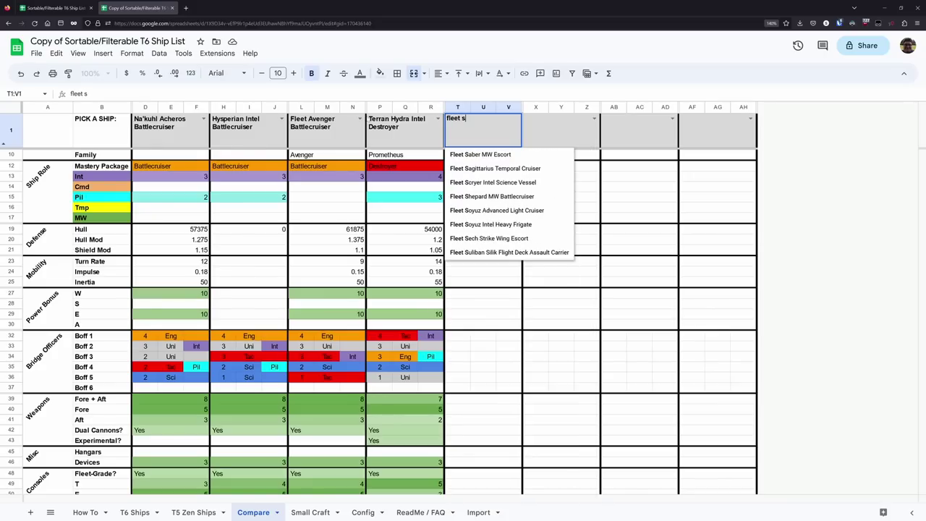
pyautogui.click(496, 225)
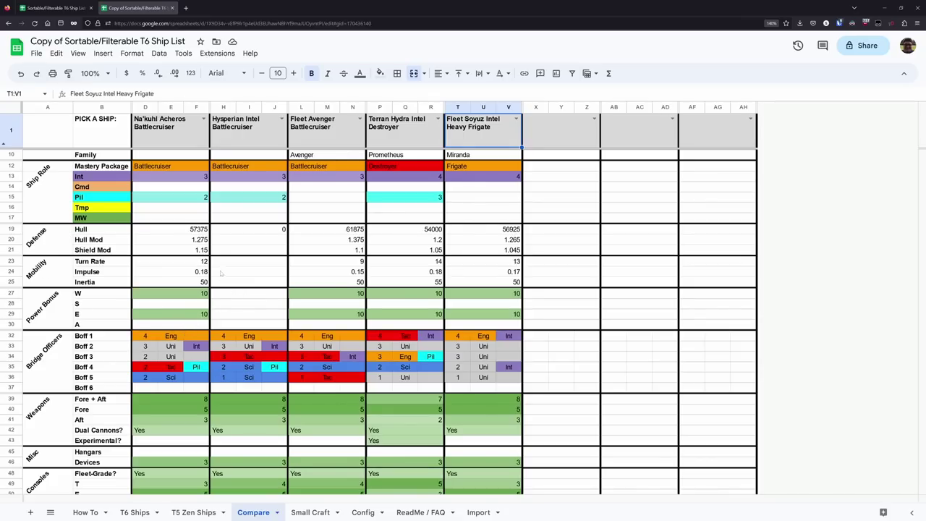
# Step: Review the compared ships' acquisition details and the Hysperian Intel Battlecruiser's defense, mobility and power bonus rows
pyautogui.scroll(2, 185, 258)
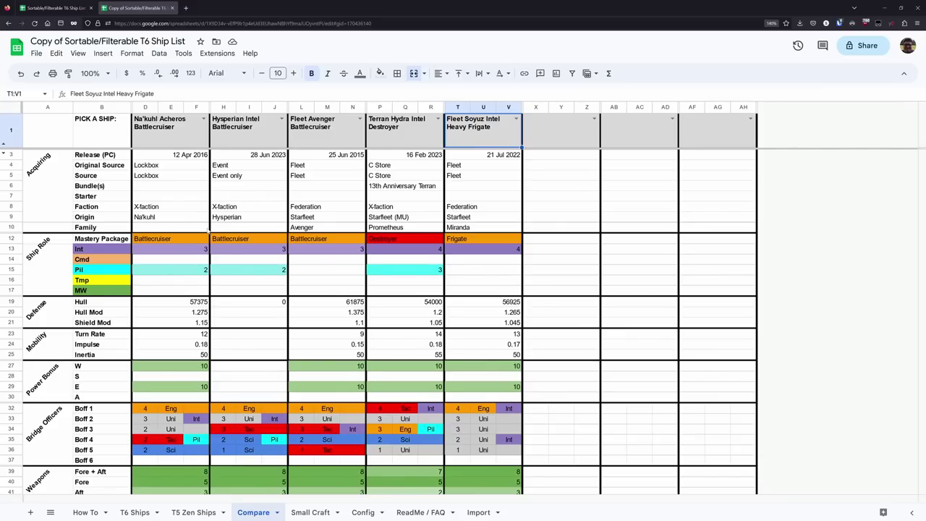
pyautogui.scroll(-2, 208, 229)
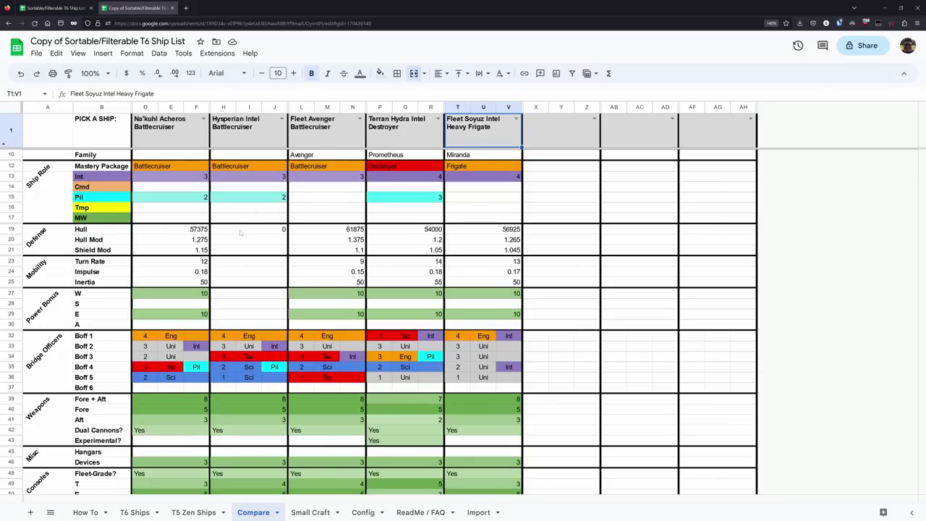
pyautogui.moveTo(238, 231); pyautogui.dragTo(242, 327)
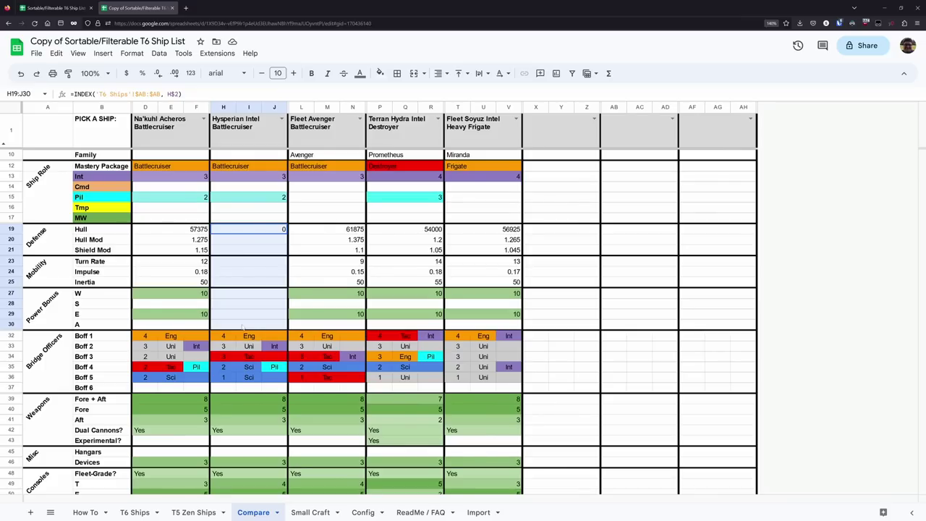
pyautogui.scroll(-2, 240, 318)
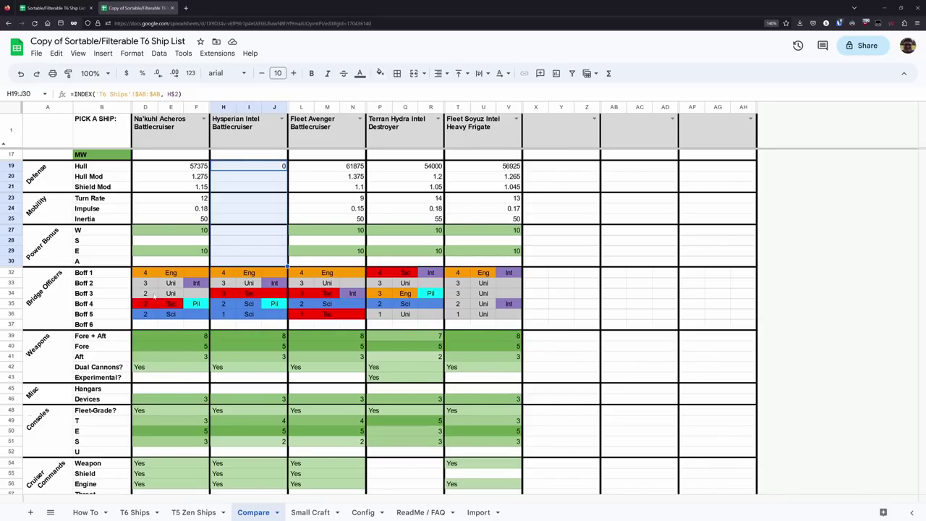
# Step: Compare the bridge officer seating of the Na'kuhl Acheros and Hysperian Intel battlecruisers, along with their other stats
pyautogui.click(153, 297)
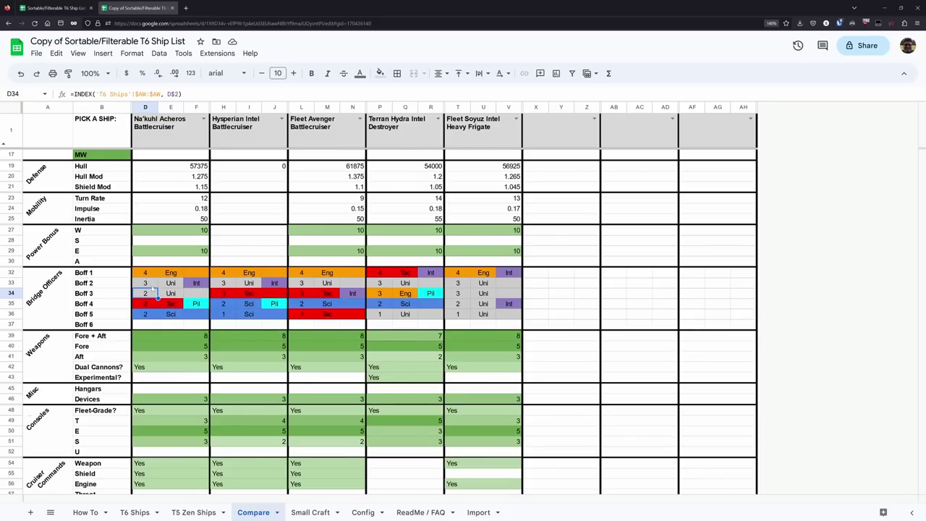
pyautogui.click(155, 287)
pyautogui.moveTo(155, 287); pyautogui.dragTo(281, 275)
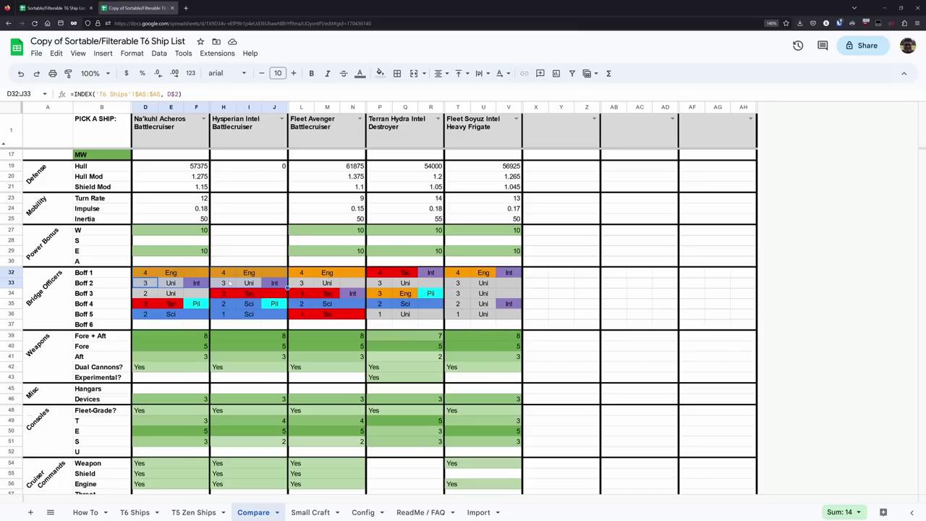
pyautogui.scroll(-3, 227, 284)
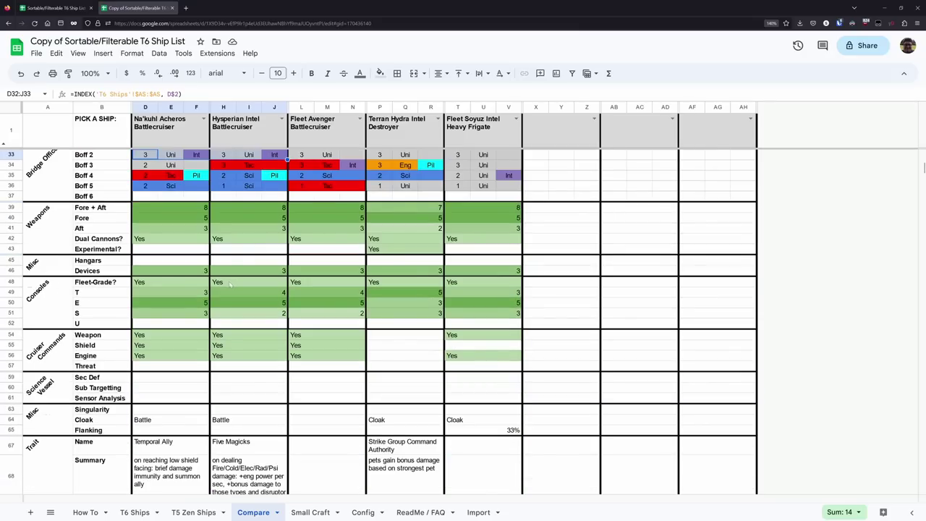
pyautogui.scroll(2, 229, 284)
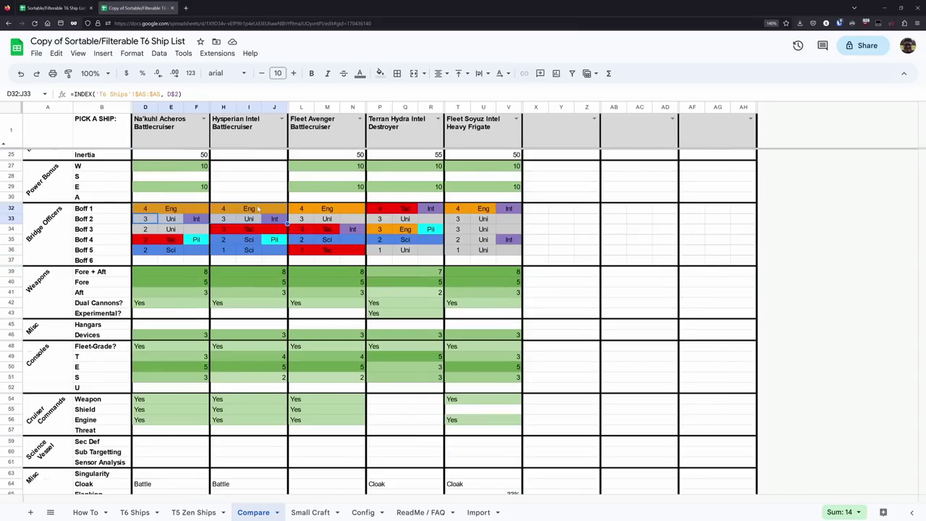
pyautogui.scroll(5, 258, 209)
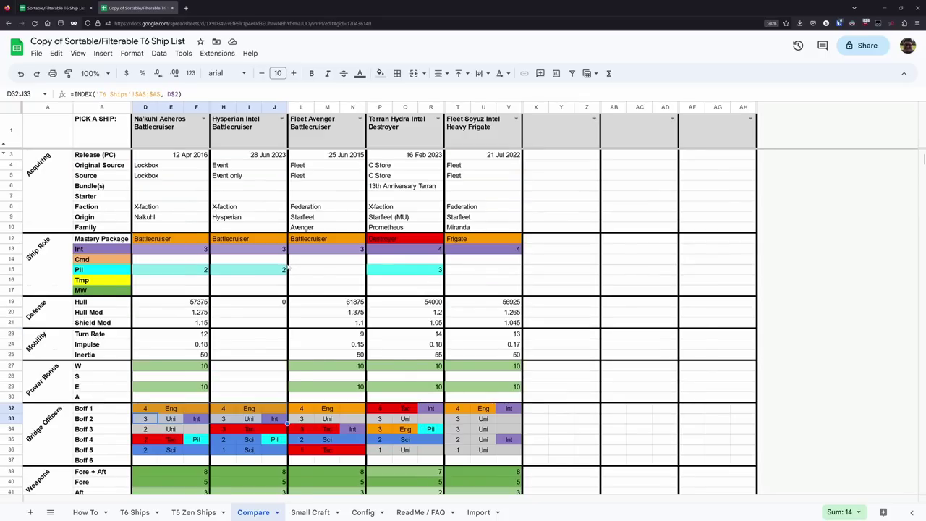
pyautogui.scroll(-2, 286, 269)
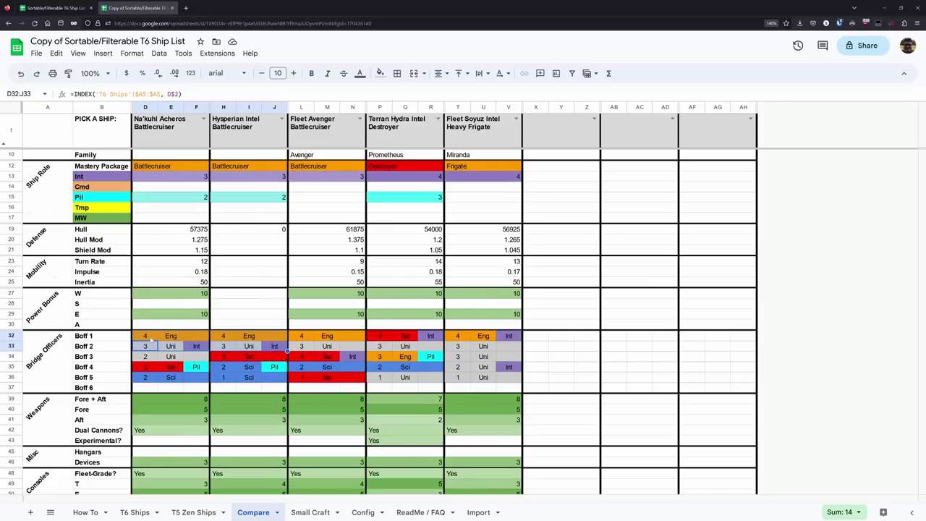
pyautogui.click(154, 339)
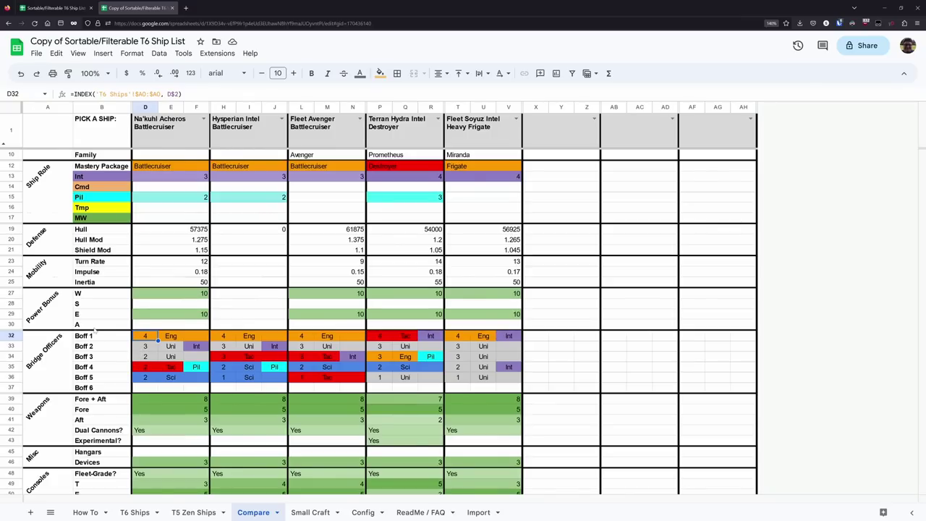
# Step: Examine the ships' engineering console counts, the Fleet Soyuz's Boff 2 to Boff 5 seats, and the cloak and trait rows
pyautogui.scroll(-2, 325, 305)
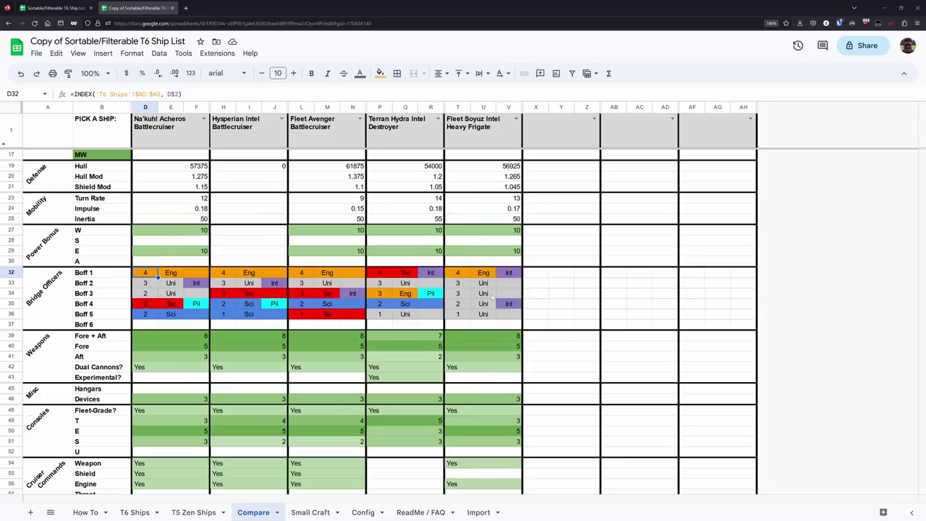
pyautogui.click(249, 430)
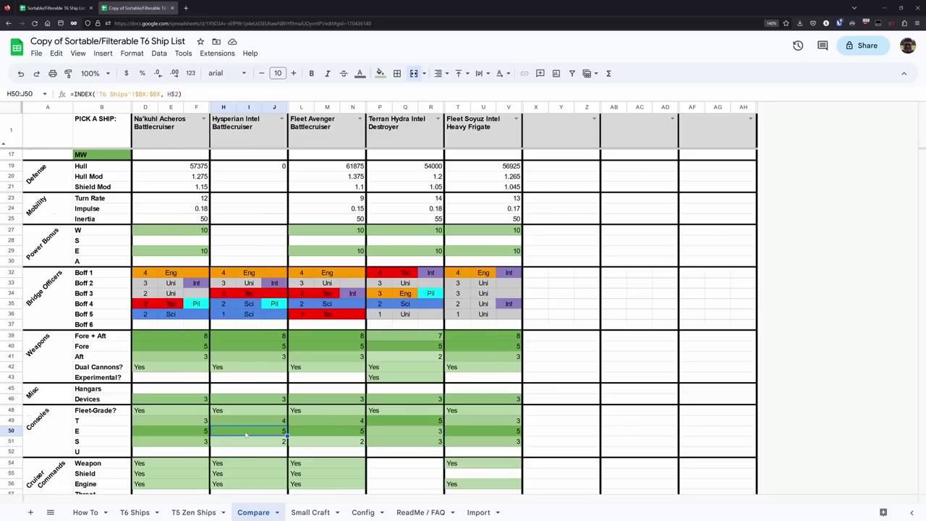
pyautogui.moveTo(193, 435); pyautogui.dragTo(313, 434)
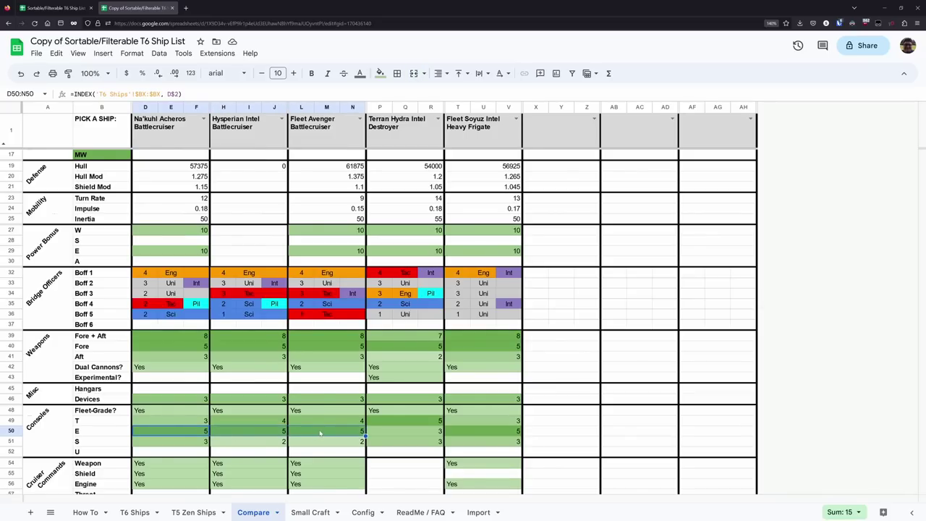
pyautogui.click(468, 432)
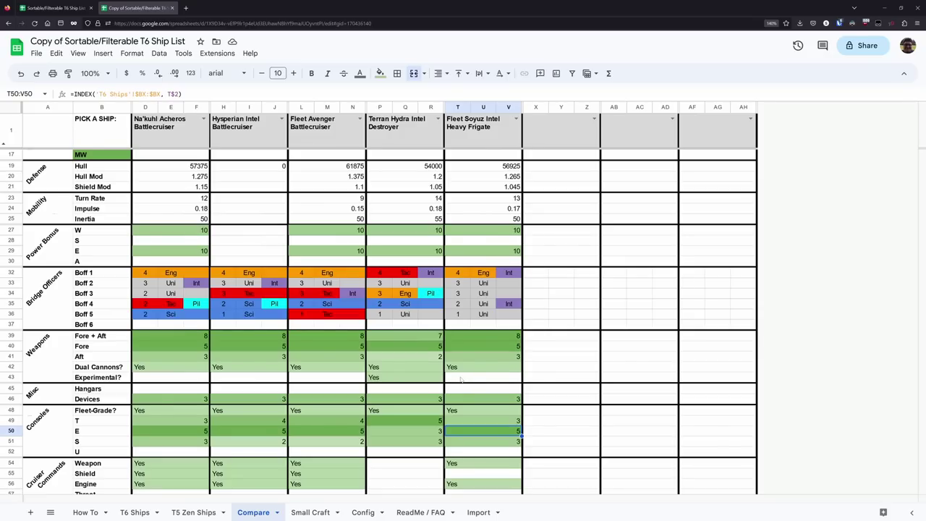
pyautogui.moveTo(457, 283); pyautogui.dragTo(505, 317)
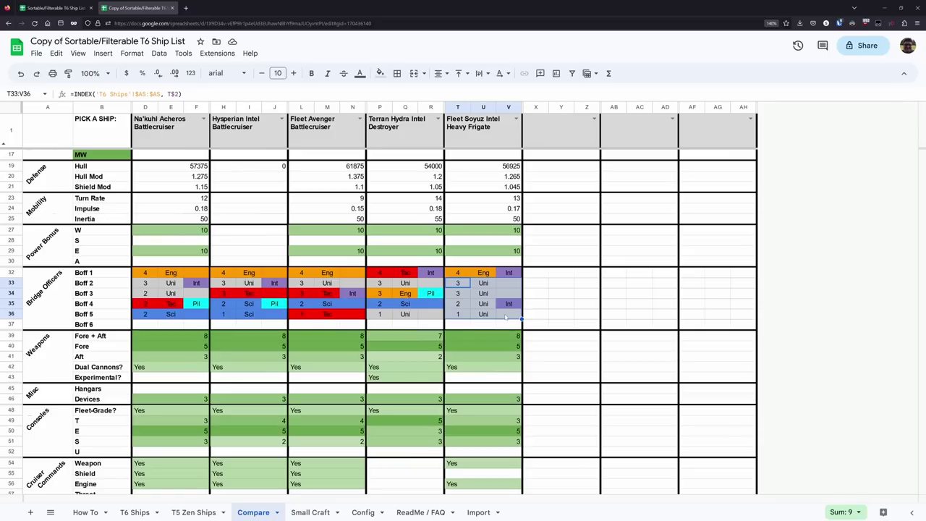
pyautogui.scroll(-4, 505, 317)
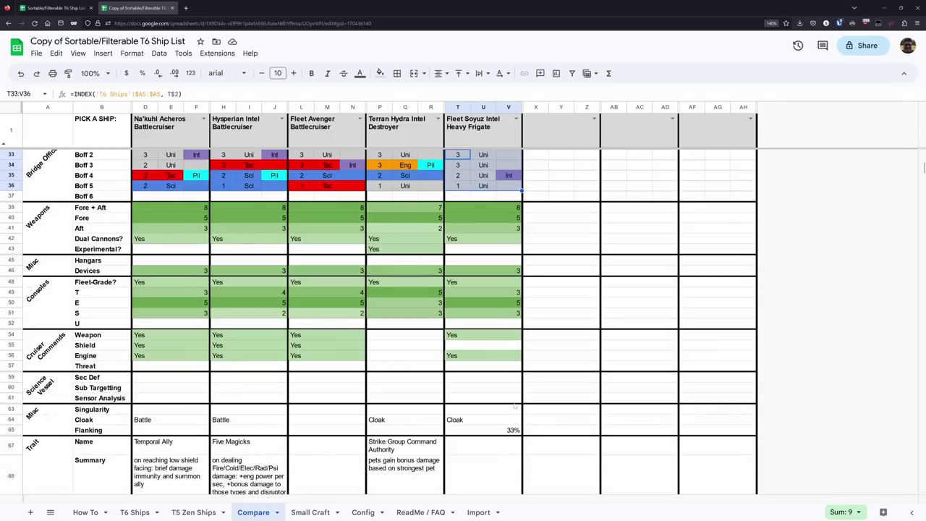
# Step: Check the Fleet Soyuz's flanking entry and compare the cloak types of the Hysperian, Terran Hydra and Fleet Soyuz
pyautogui.click(511, 431)
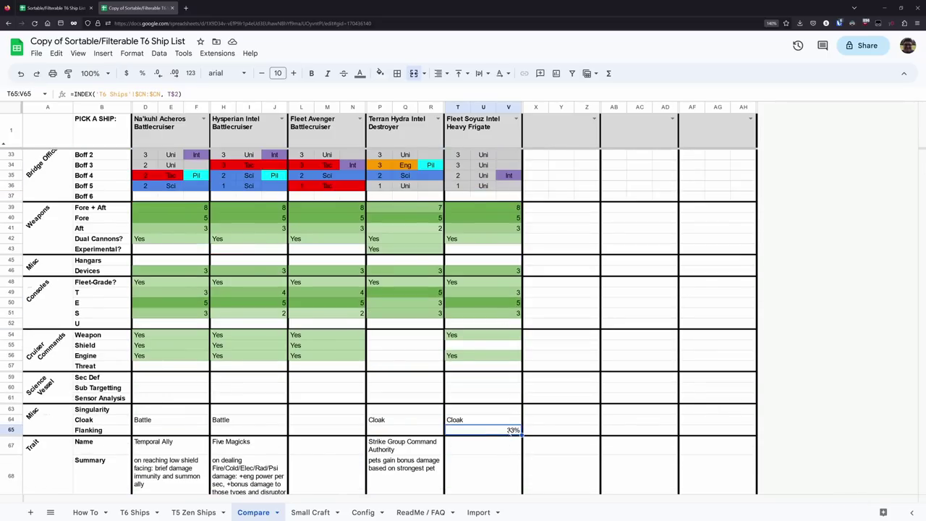
pyautogui.click(506, 423)
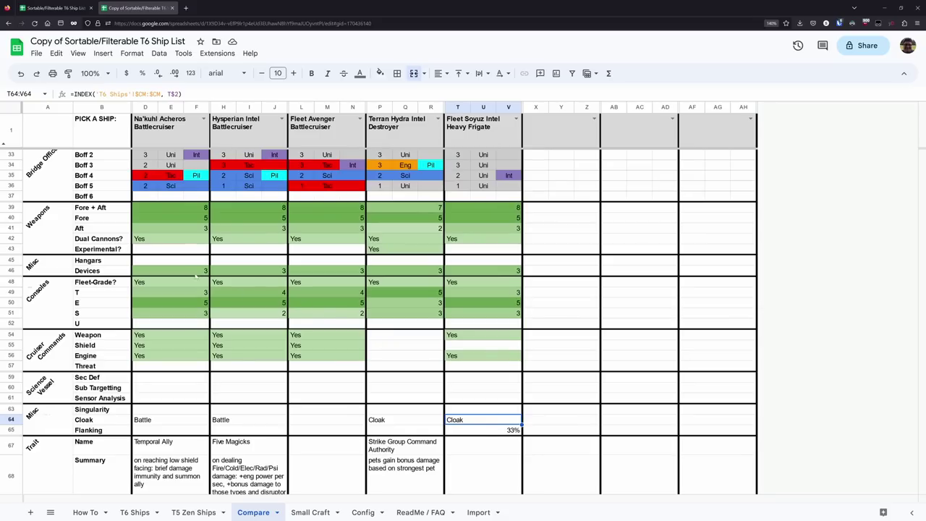
pyautogui.click(233, 417)
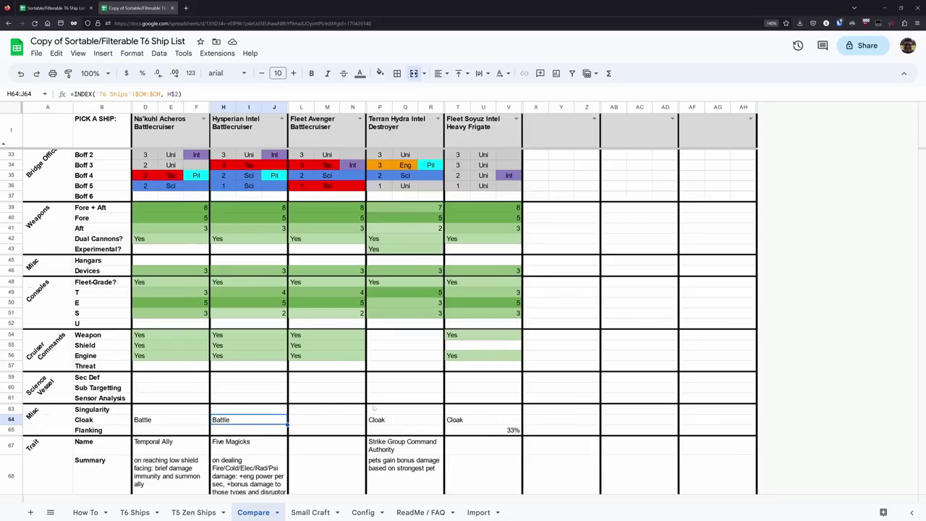
pyautogui.click(407, 420)
pyautogui.moveTo(464, 420); pyautogui.dragTo(467, 421)
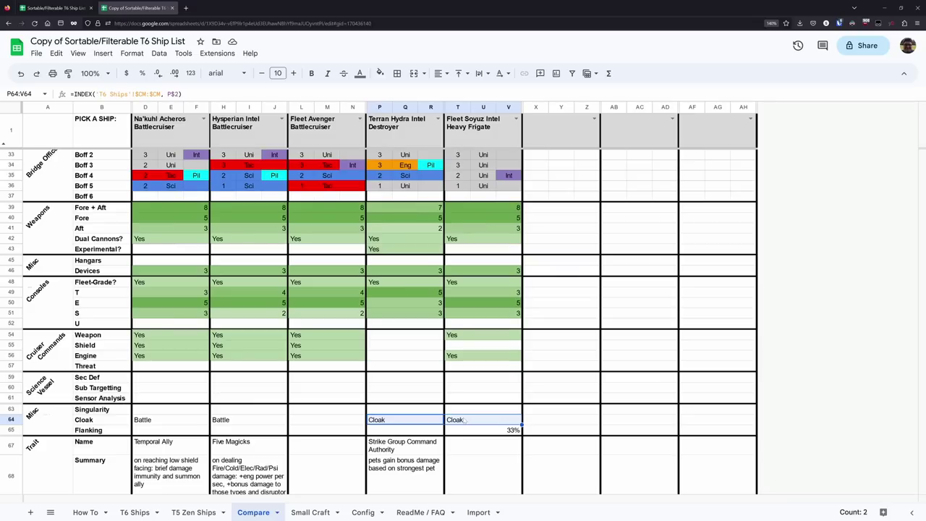
pyautogui.click(464, 420)
pyautogui.click(249, 420)
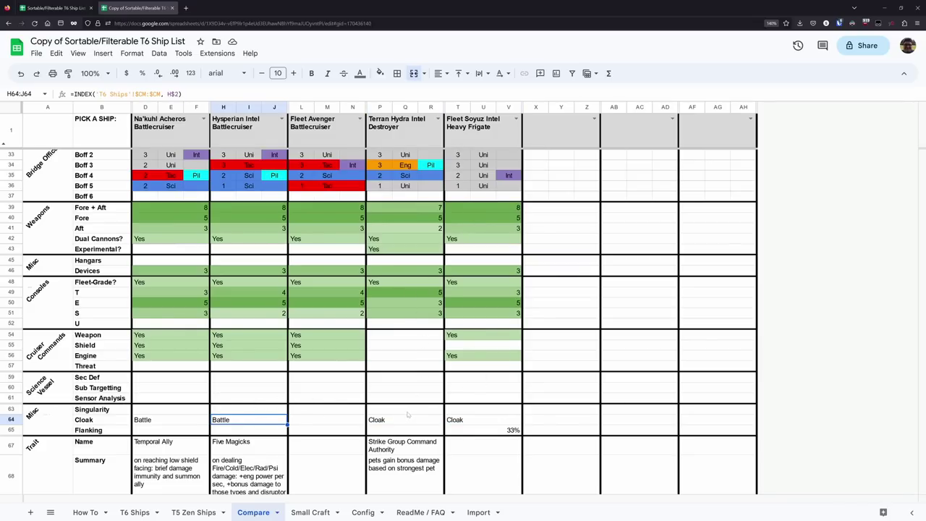
# Step: Compare the Fleet Soyuz and Terran Hydra as candidates, and examine the Hysperian Intel Battlecruiser's Boff 1 seat
pyautogui.scroll(10, 405, 418)
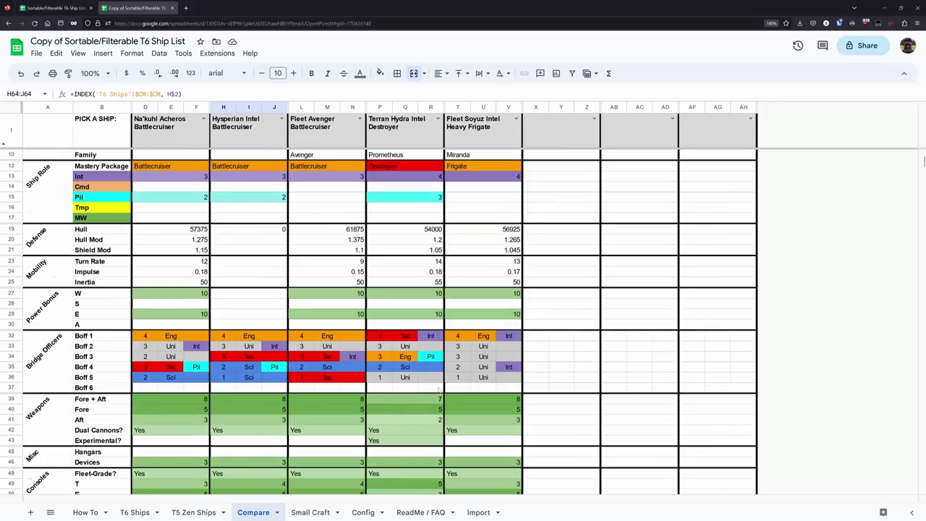
pyautogui.scroll(-2, 439, 385)
pyautogui.click(488, 126)
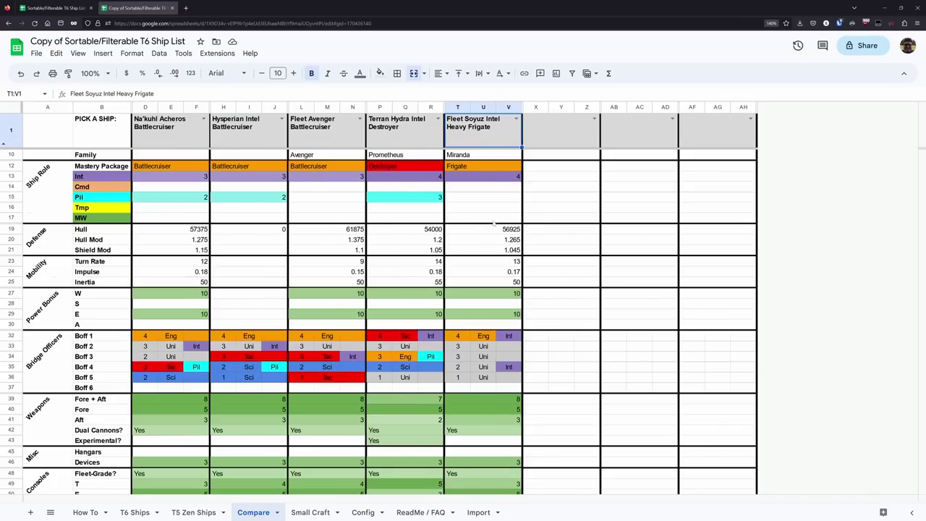
pyautogui.click(412, 140)
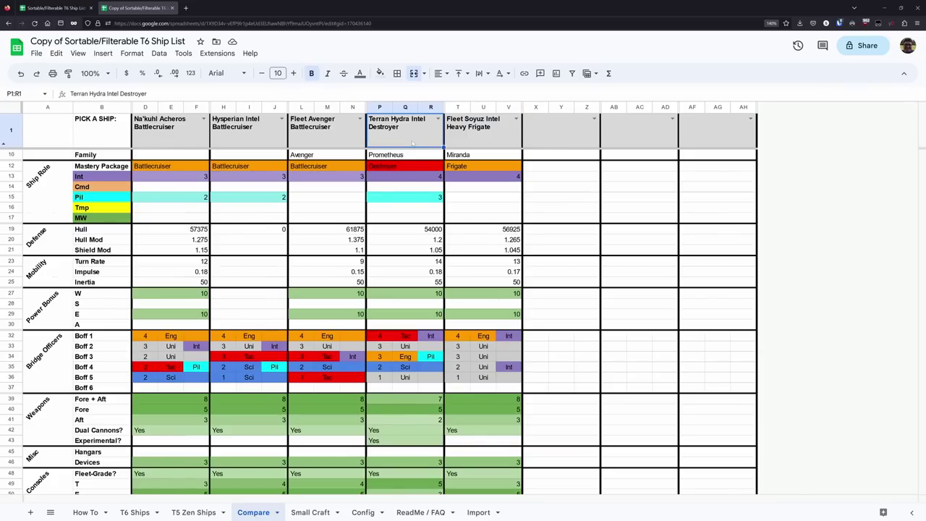
pyautogui.click(489, 130)
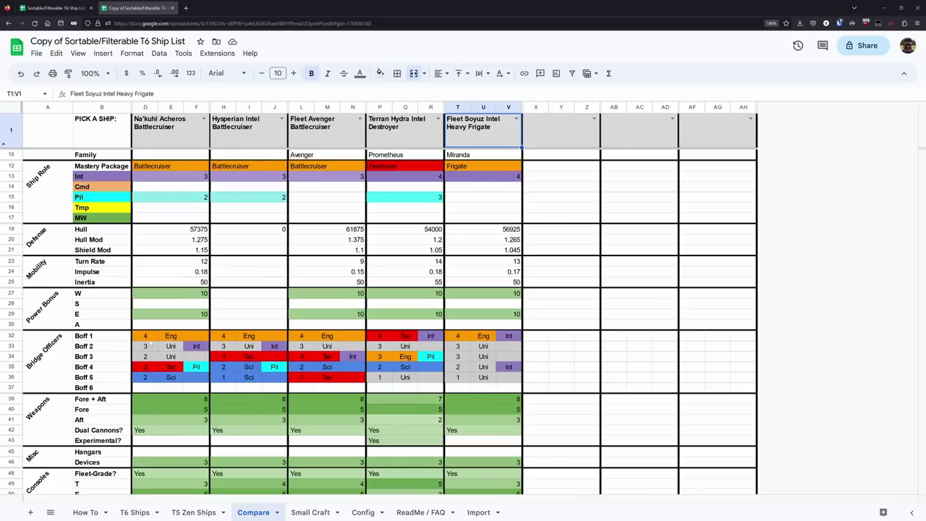
pyautogui.click(225, 335)
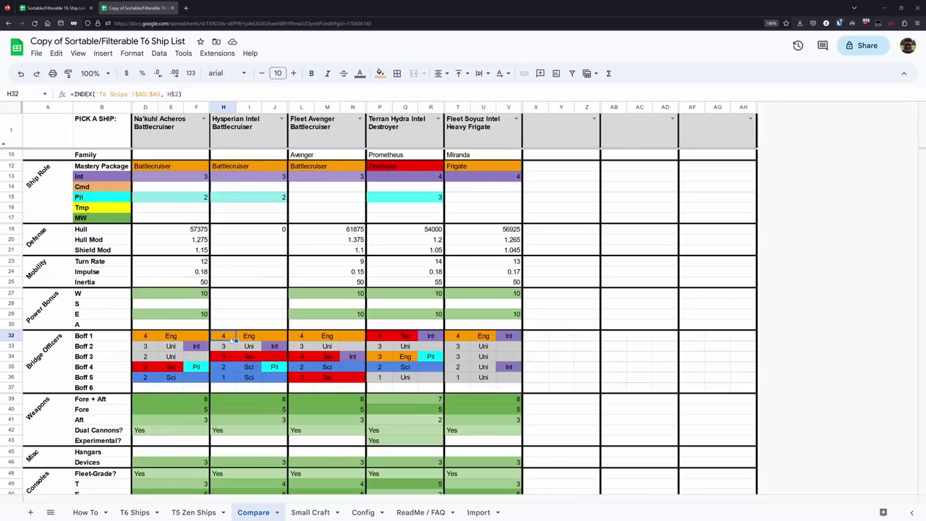
pyautogui.keyDown('shift'); pyautogui.click(277, 340); pyautogui.keyUp('shift')
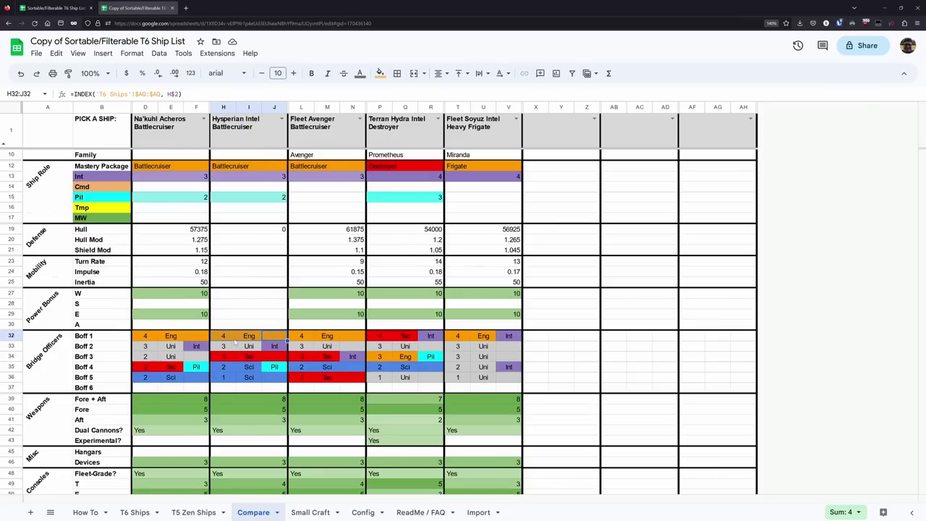